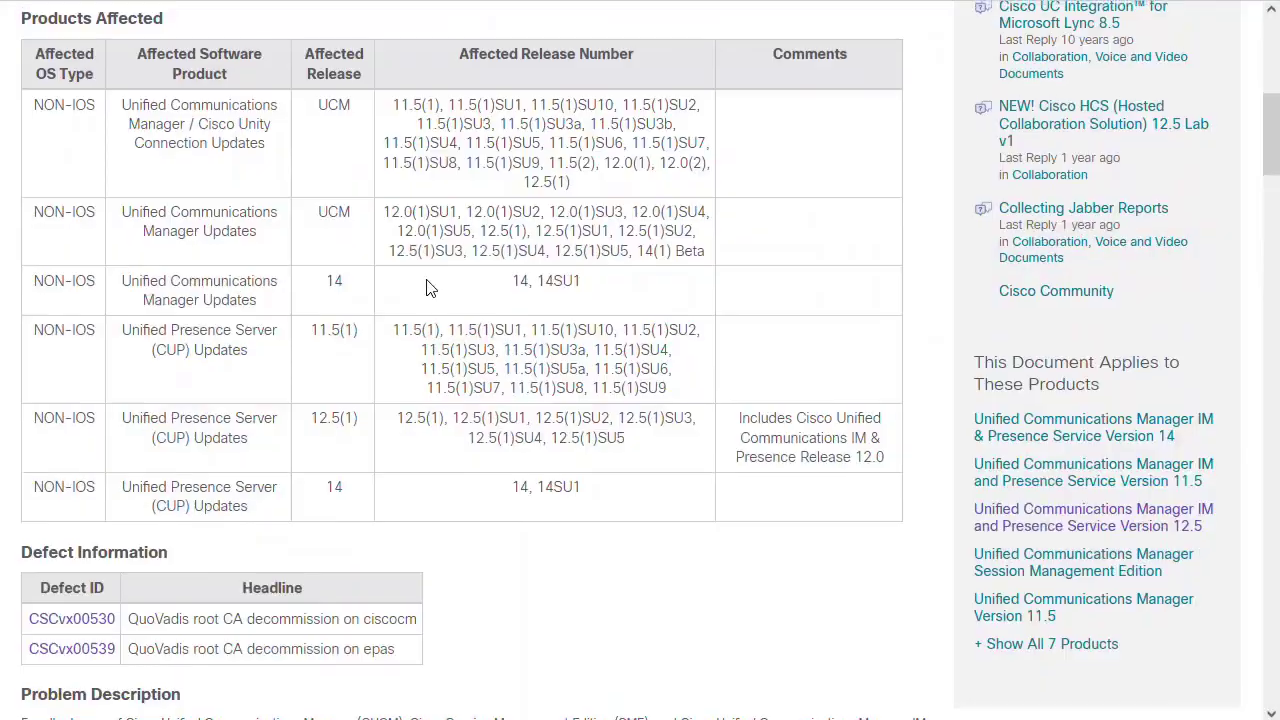
# Step: Copy the full IdenTrust Commercial Root CA 1 certificate text, including its BEGIN and END lines, into the blank Notepad document
pyautogui.scroll(-8, 424, 300)
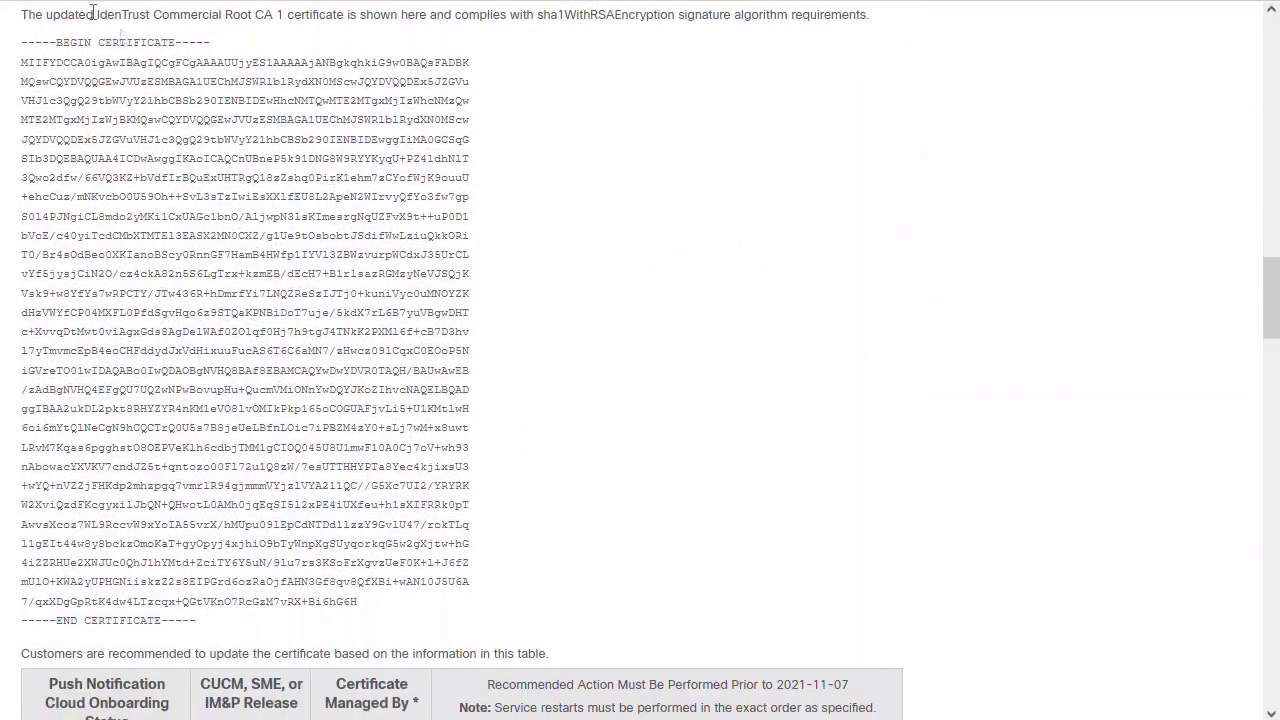
pyautogui.moveTo(27, 40); pyautogui.dragTo(397, 622)
pyautogui.rightClick(388, 518)
pyautogui.click(418, 532)
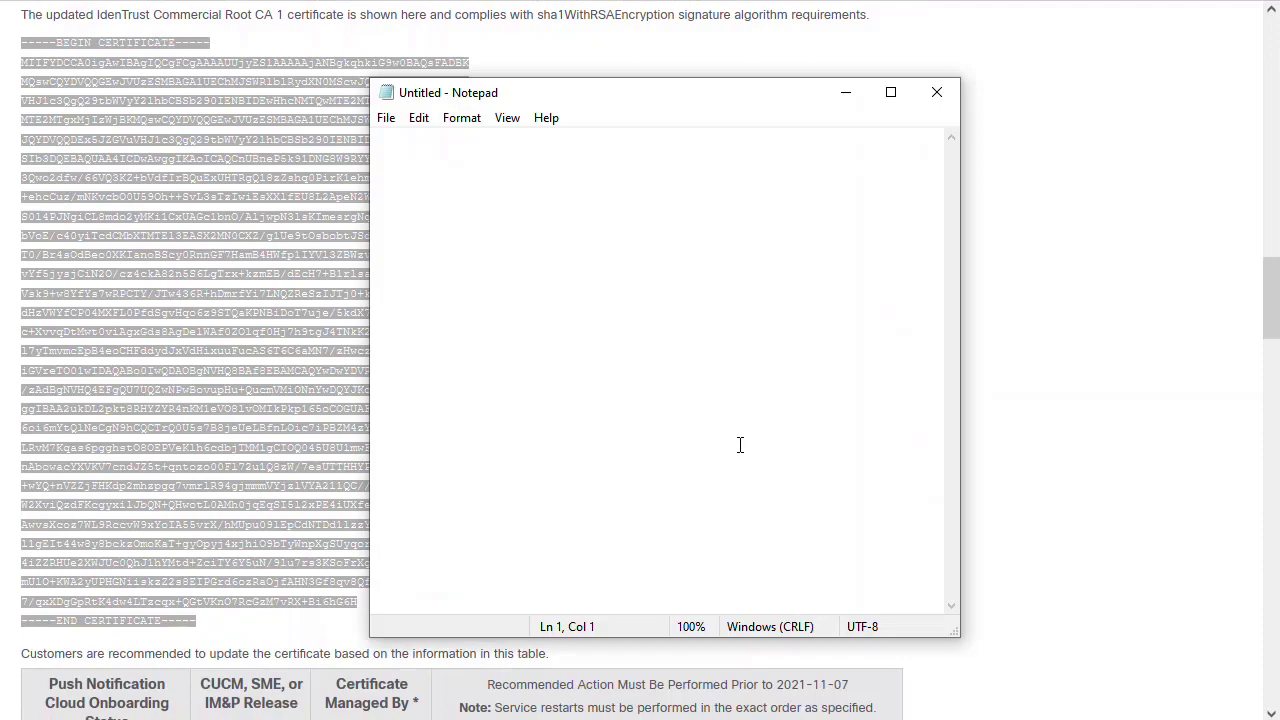
pyautogui.hotkey('ctrl', 'v')
pyautogui.click(385, 131)
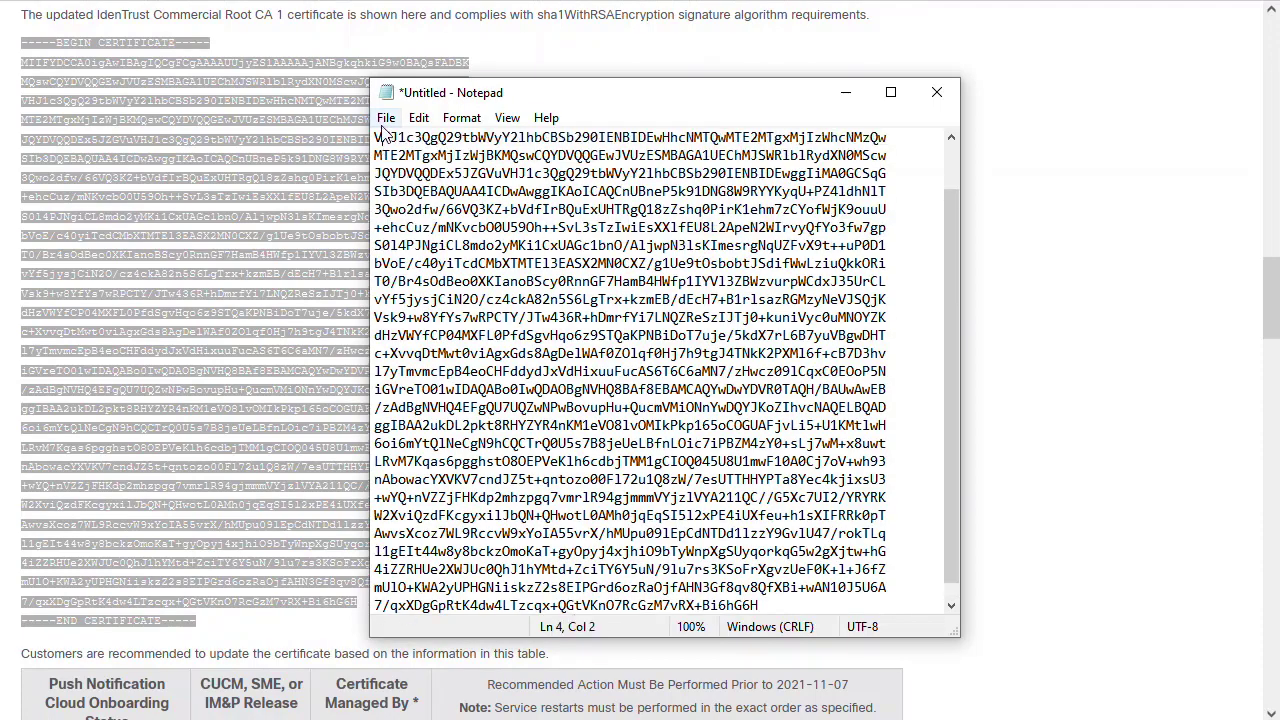
# Step: Save the certificate text as Identrust CA.der with file type All Files in Documents > Certificate, and open the saved file from File Explorer
pyautogui.click(386, 117)
pyautogui.click(440, 230)
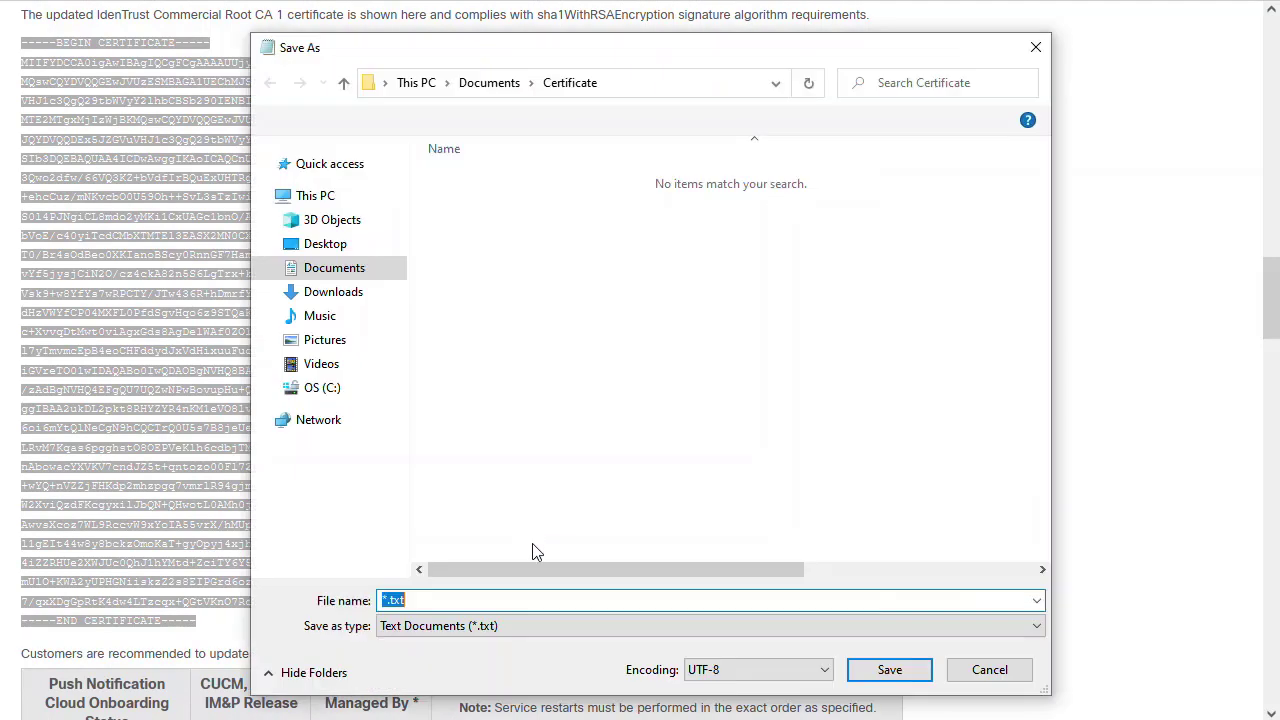
pyautogui.write('Ident')
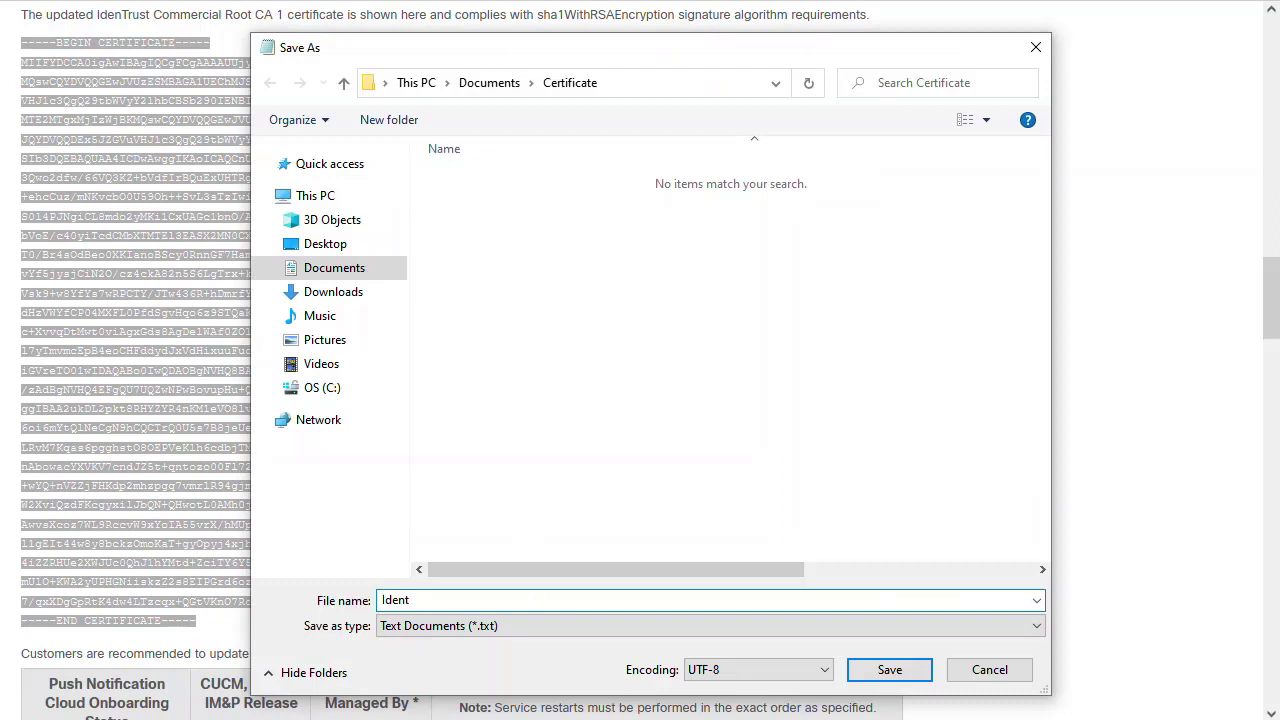
pyautogui.write('rust CA')
pyautogui.write('.der')
pyautogui.press('Tab')
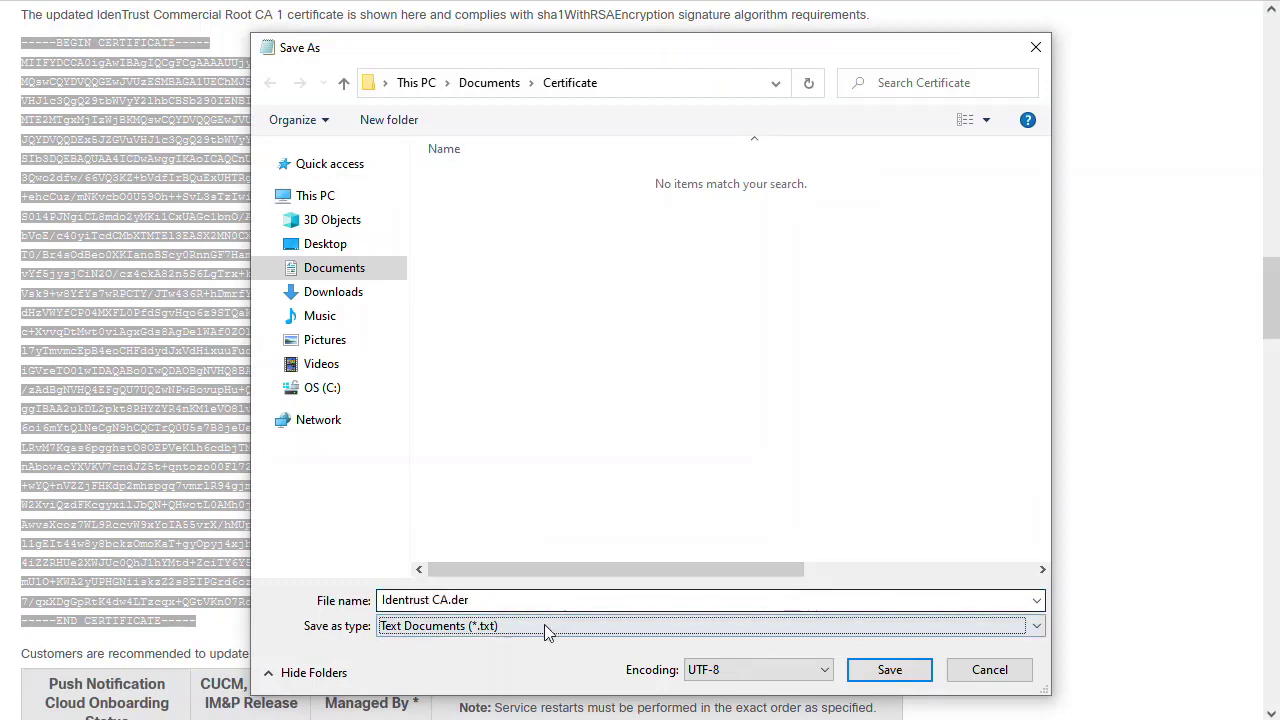
pyautogui.click(544, 624)
pyautogui.click(515, 649)
pyautogui.click(907, 677)
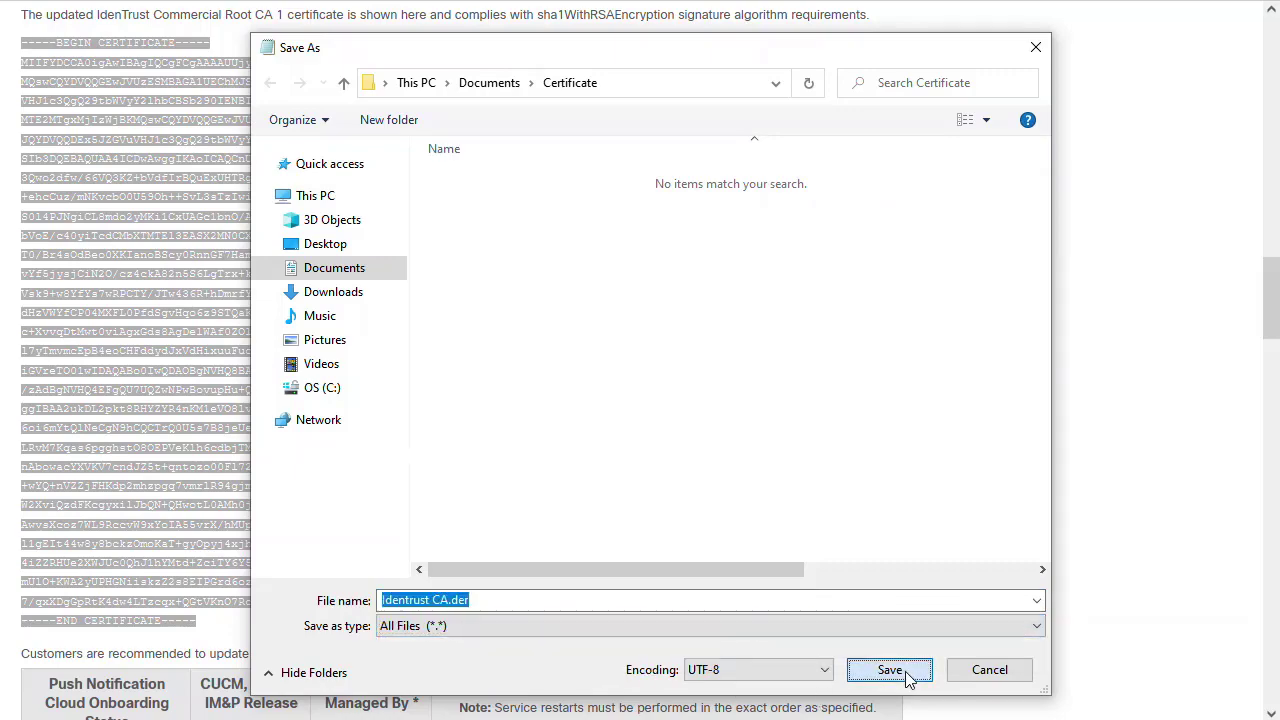
pyautogui.hotkey('alt', 'Tab')
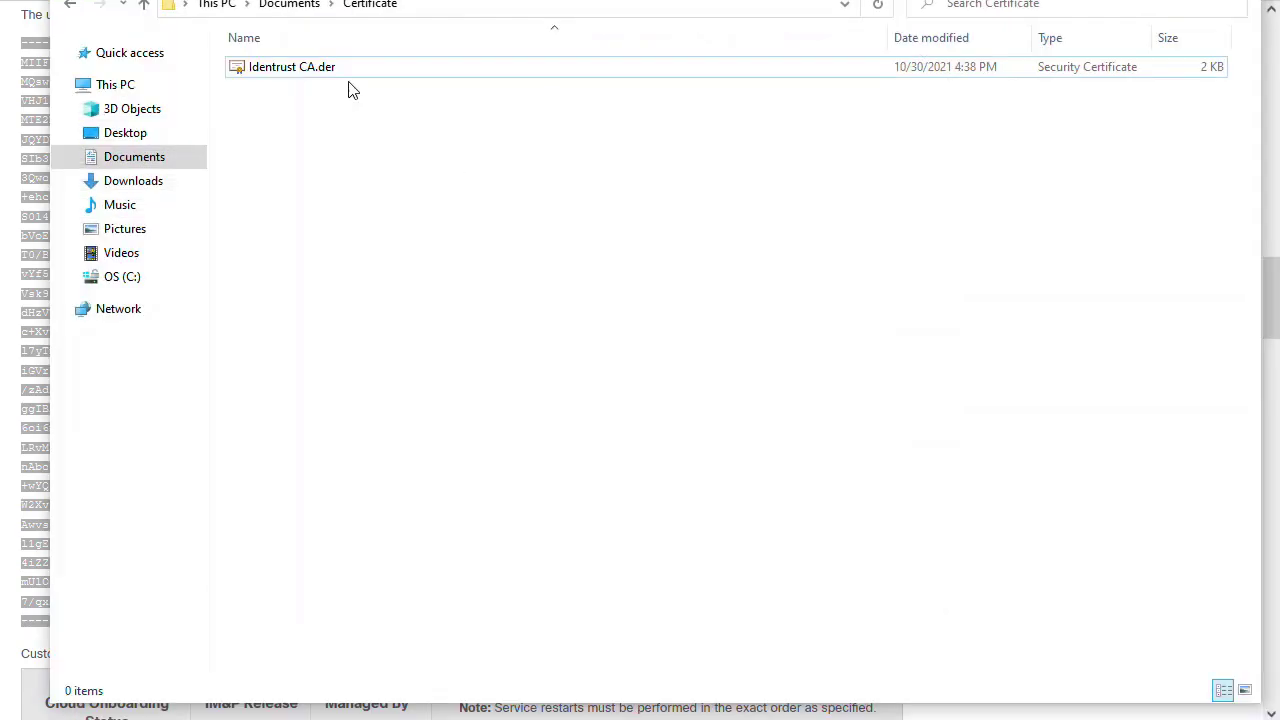
pyautogui.doubleClick(308, 74)
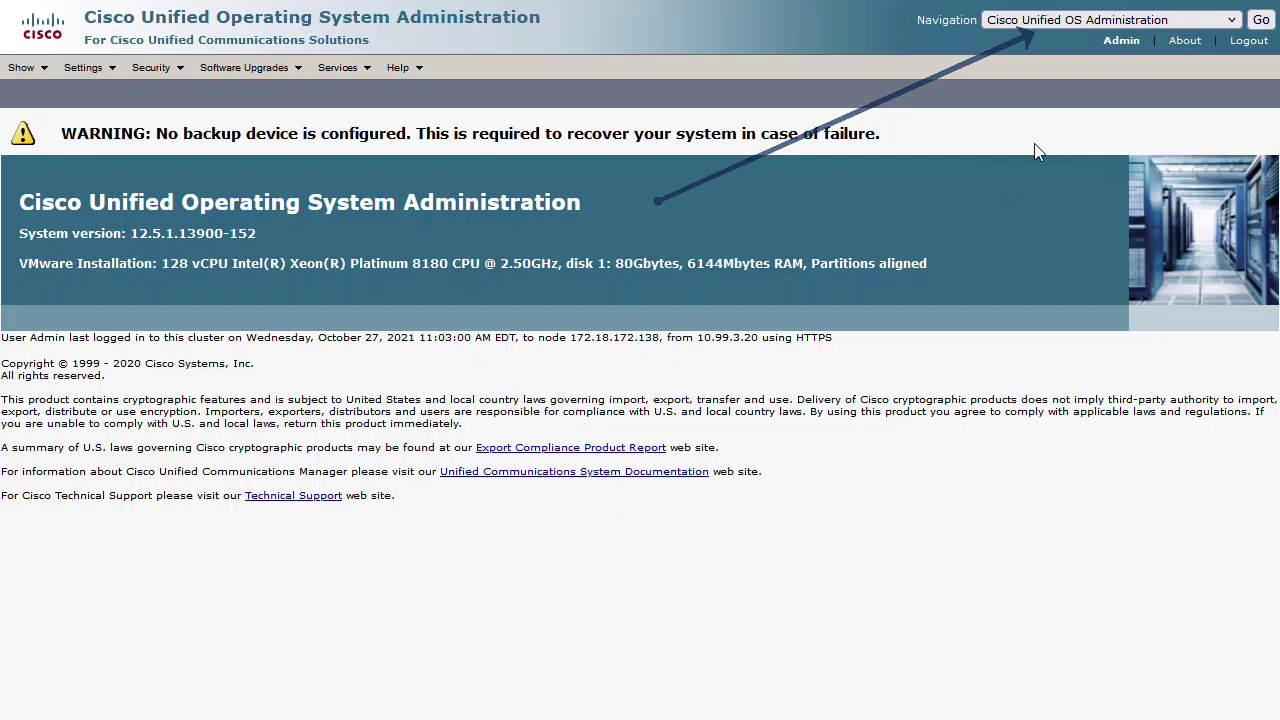
# Step: Open Certificate Management in Cisco Unified OS Administration and find the certificates whose name begins with tomcat-trust
pyautogui.click(172, 68)
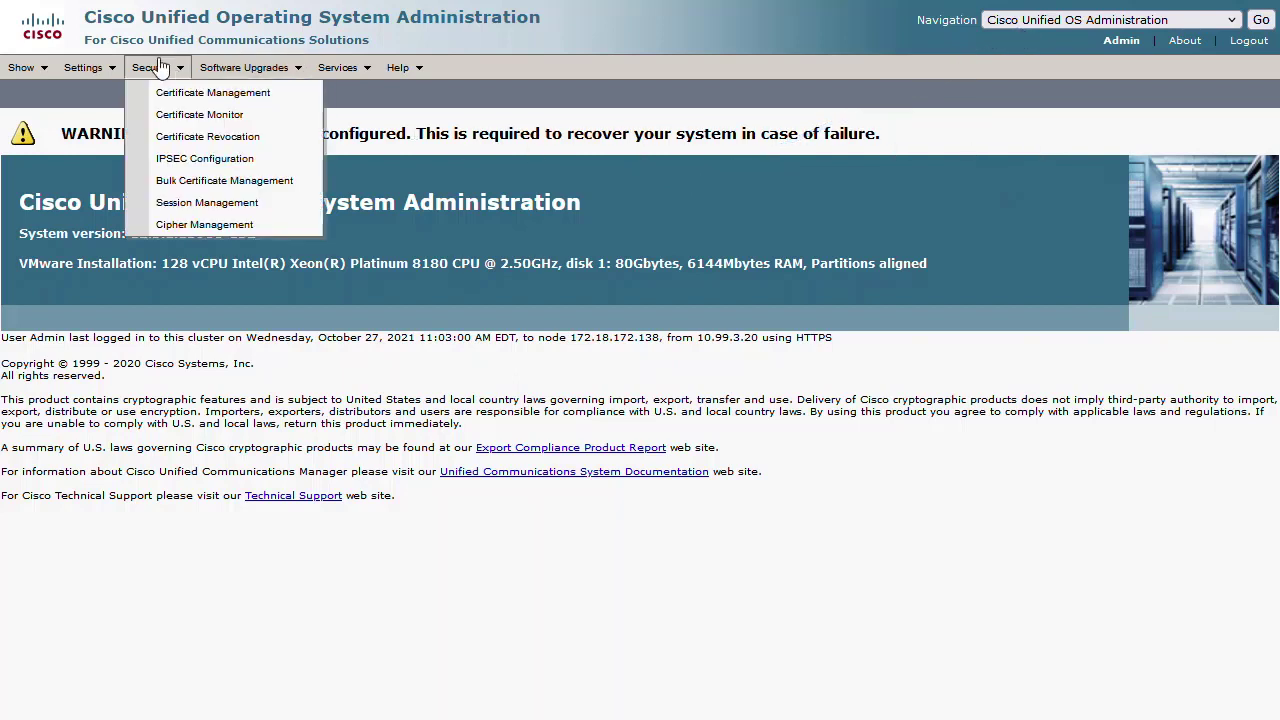
pyautogui.click(285, 93)
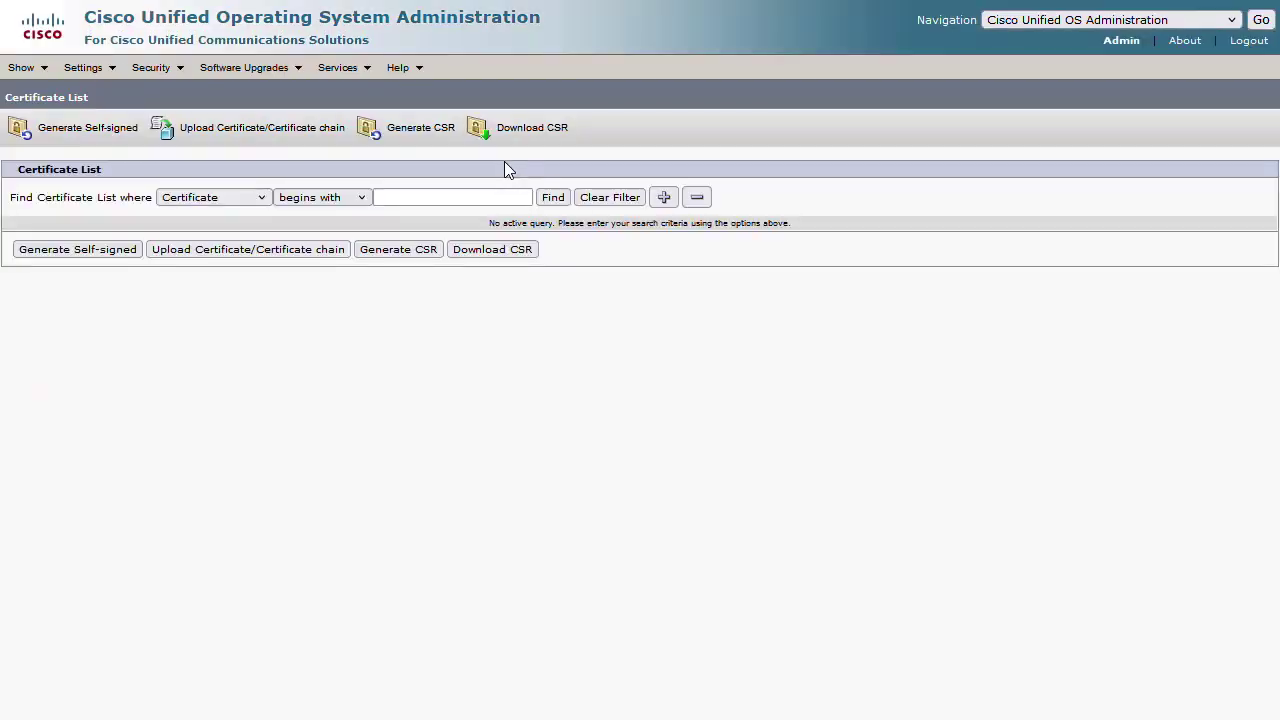
pyautogui.click(494, 196)
pyautogui.write('tom')
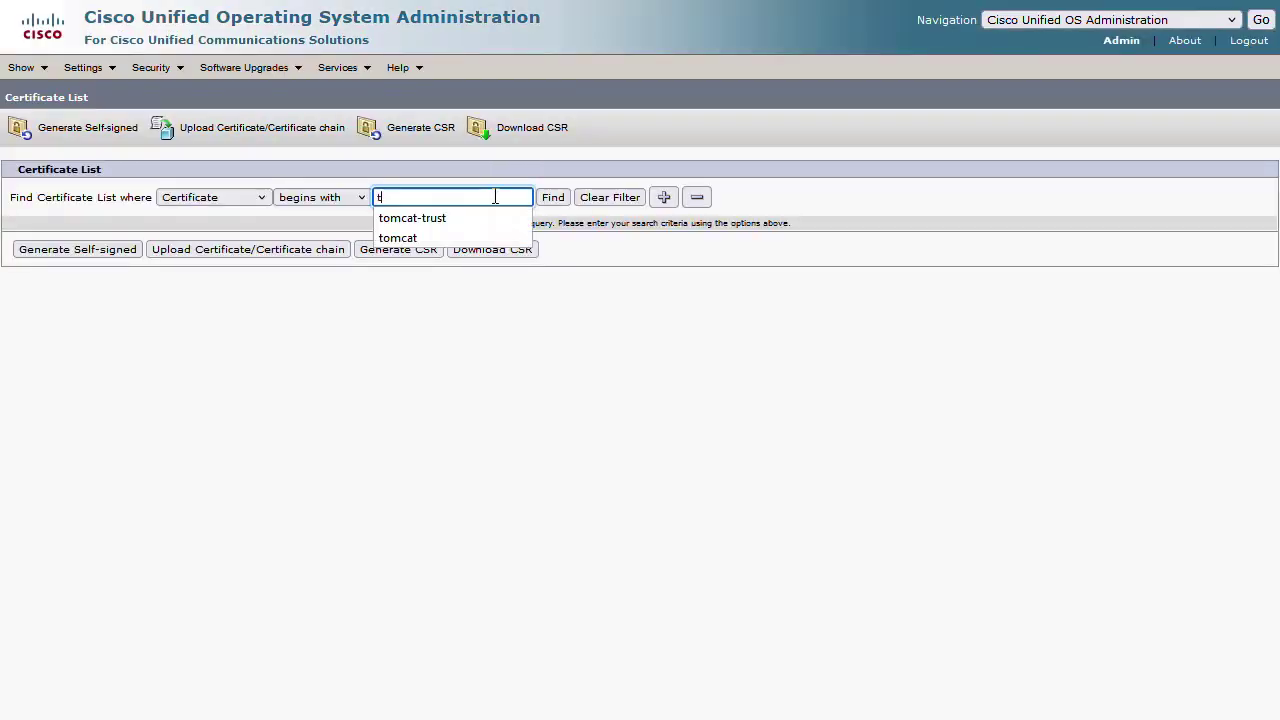
pyautogui.click(474, 218)
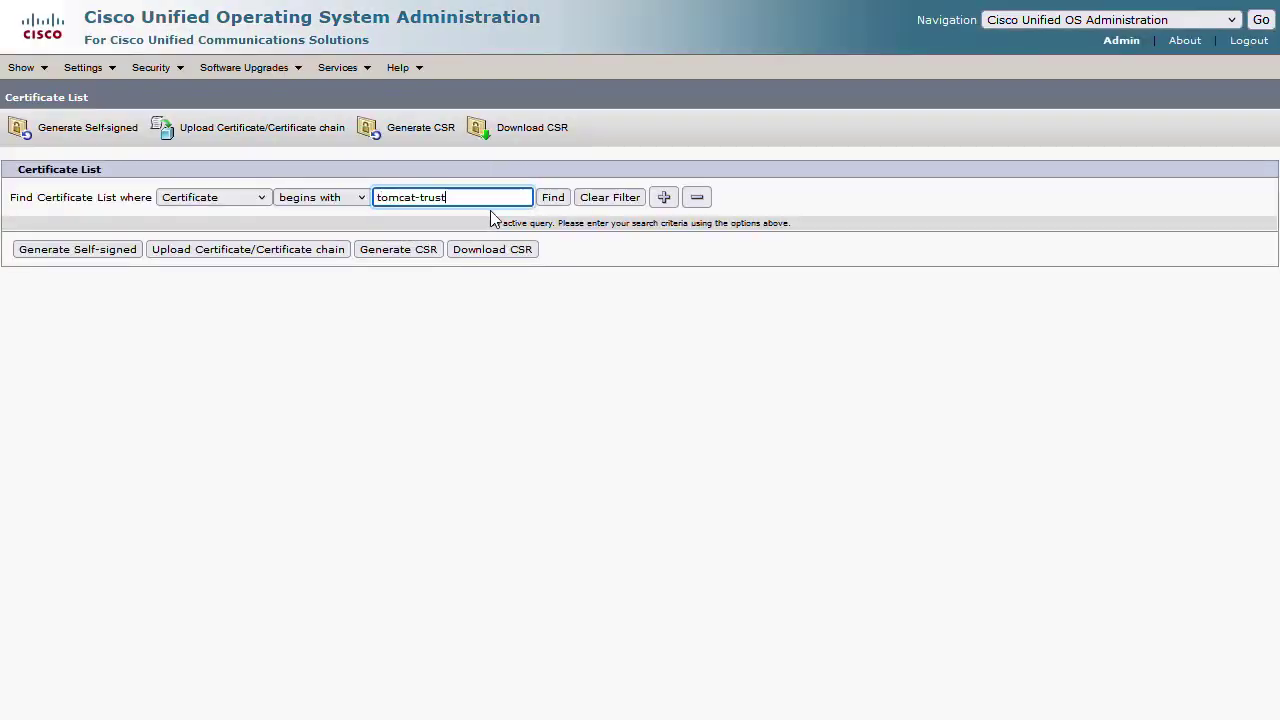
pyautogui.click(553, 198)
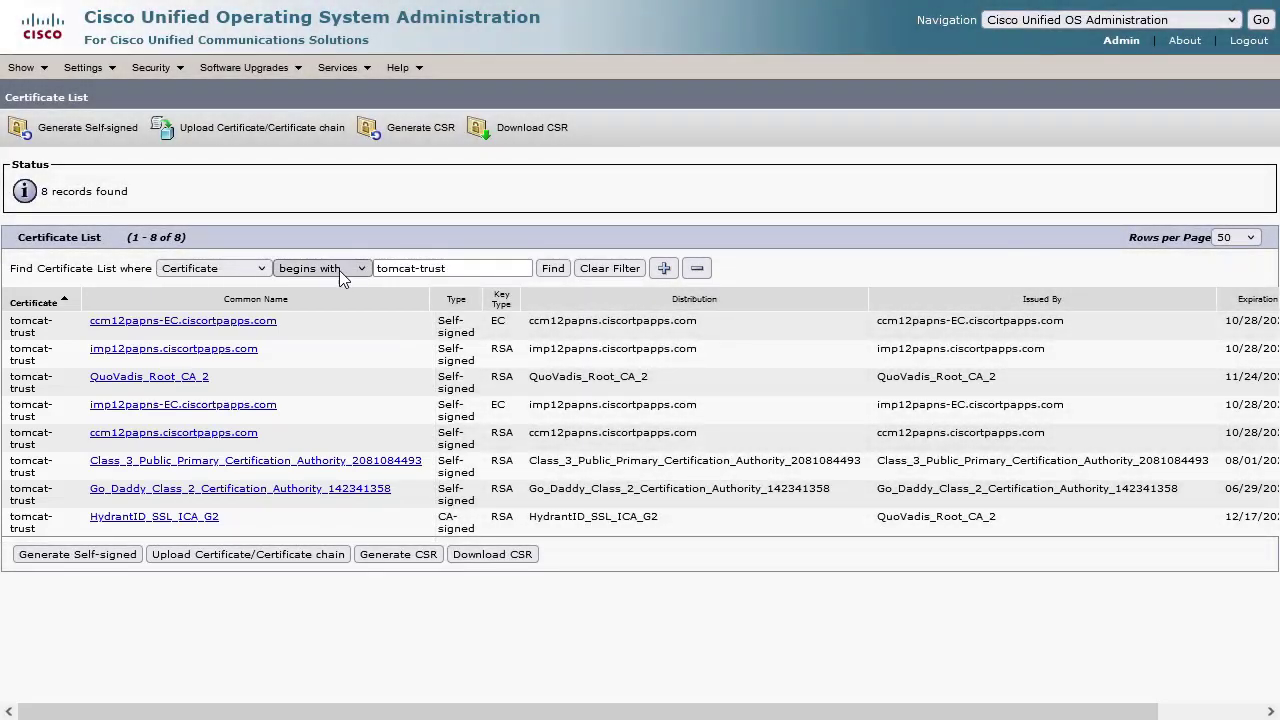
# Step: Upload Identrust CA.der with the certificate purpose tomcat-trust, and close the upload window
pyautogui.click(288, 142)
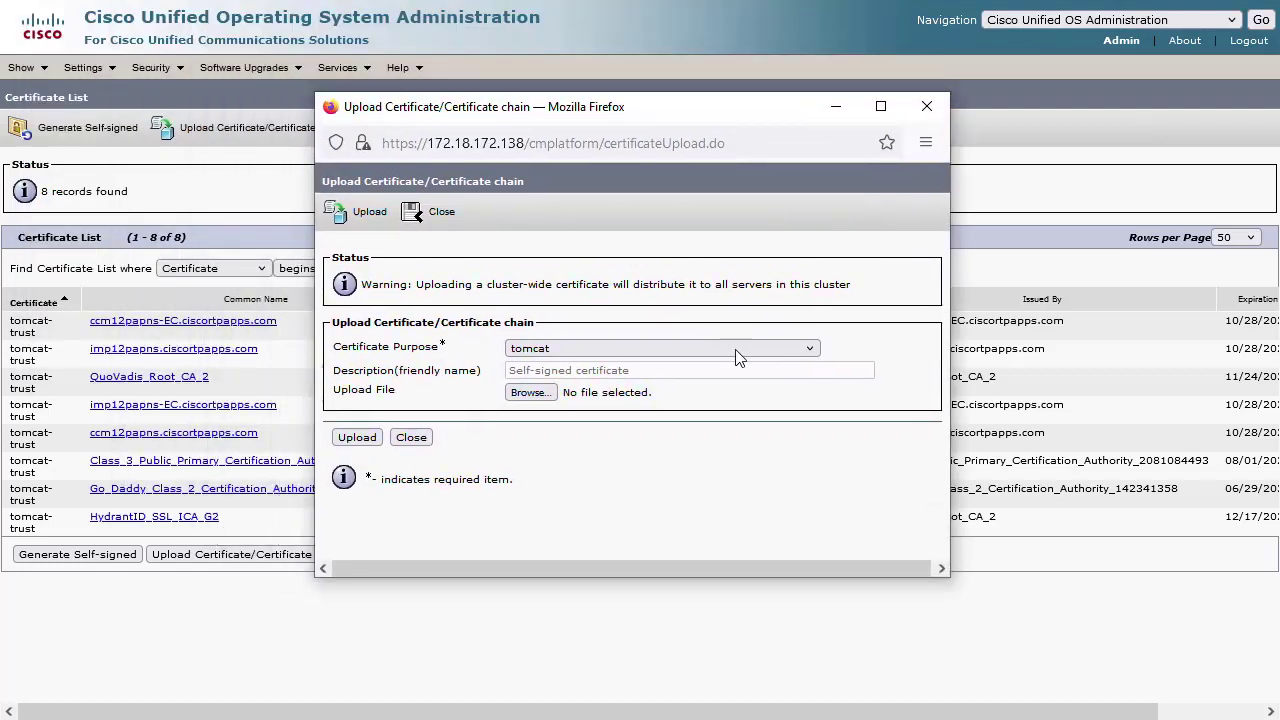
pyautogui.click(750, 358)
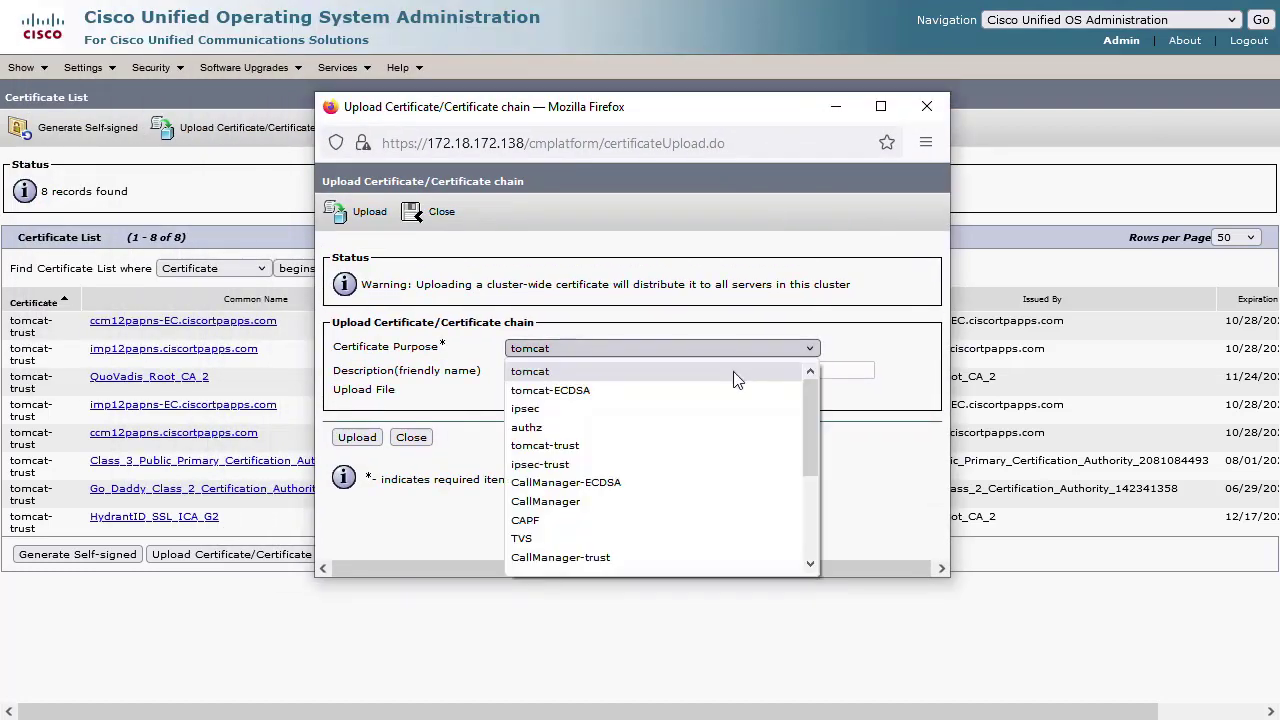
pyautogui.click(674, 446)
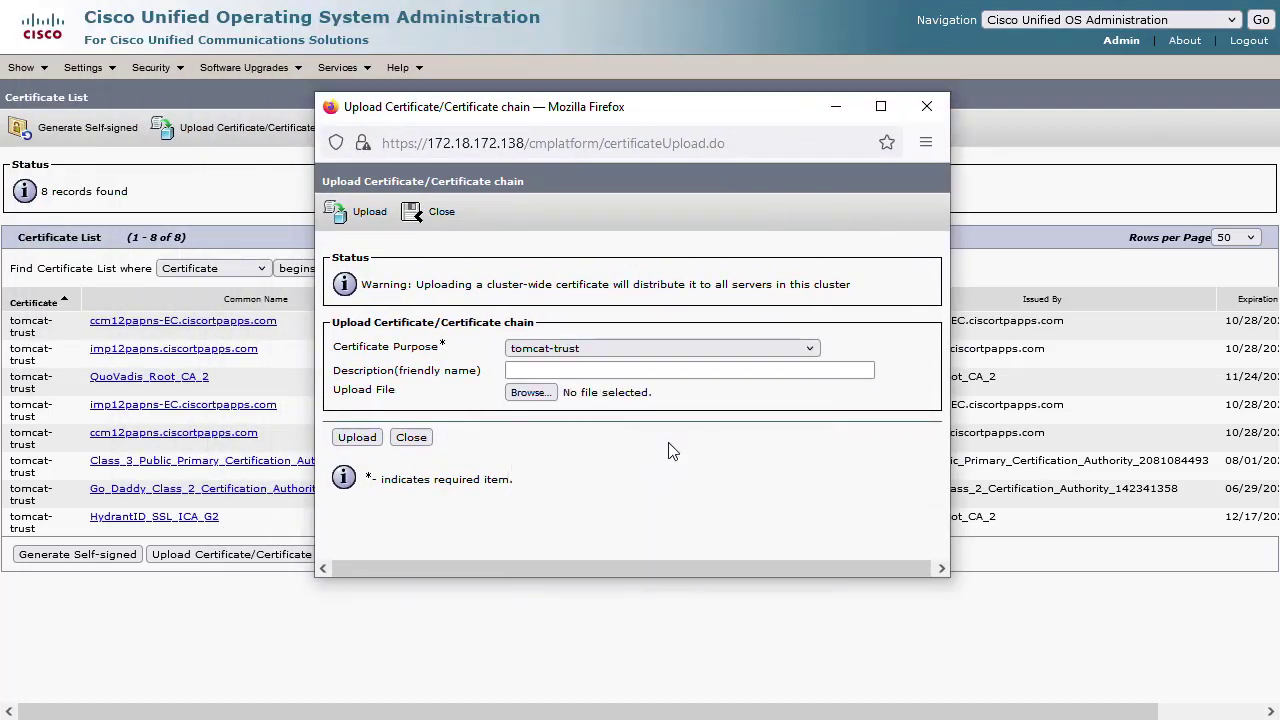
pyautogui.click(547, 391)
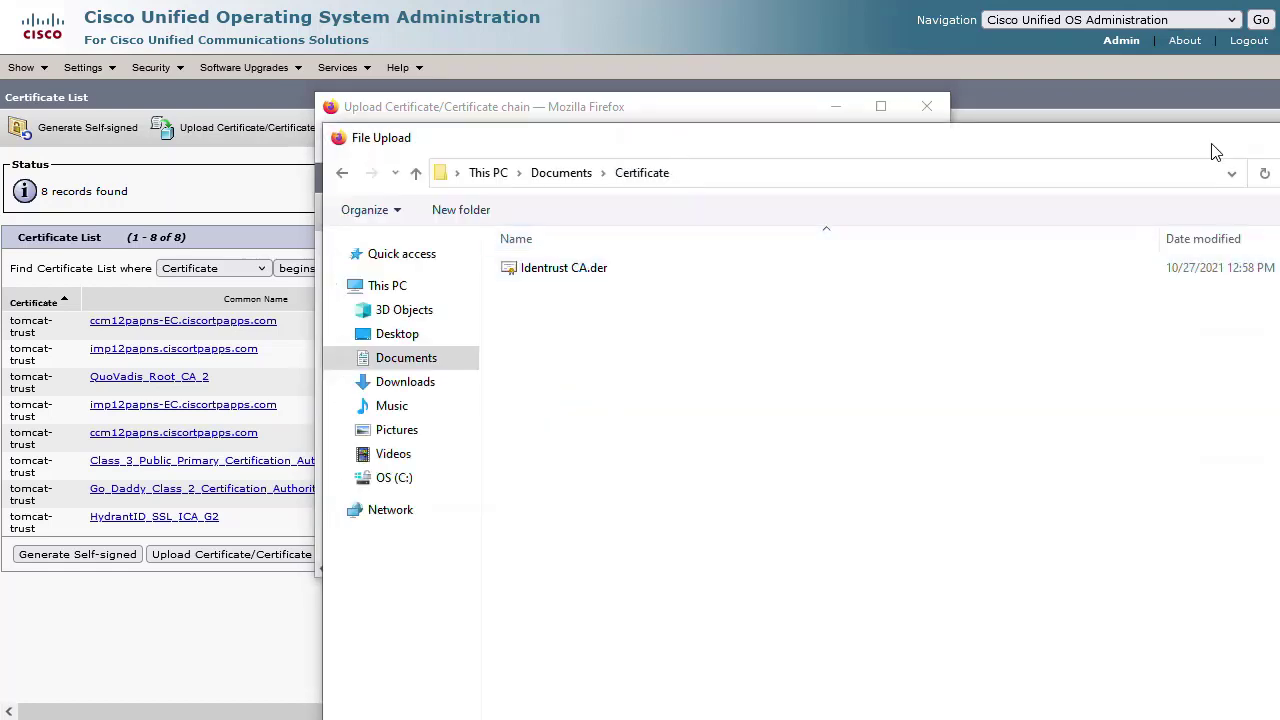
pyautogui.click(591, 281)
pyautogui.press('Return')
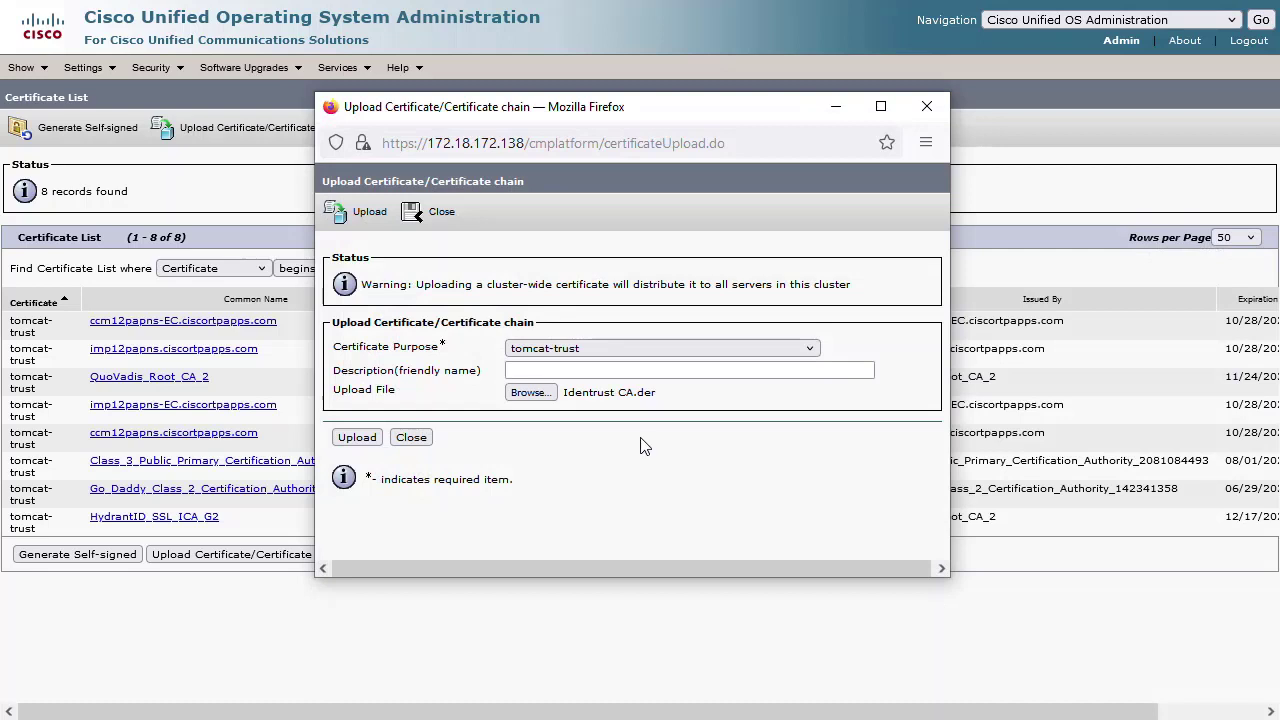
pyautogui.click(356, 443)
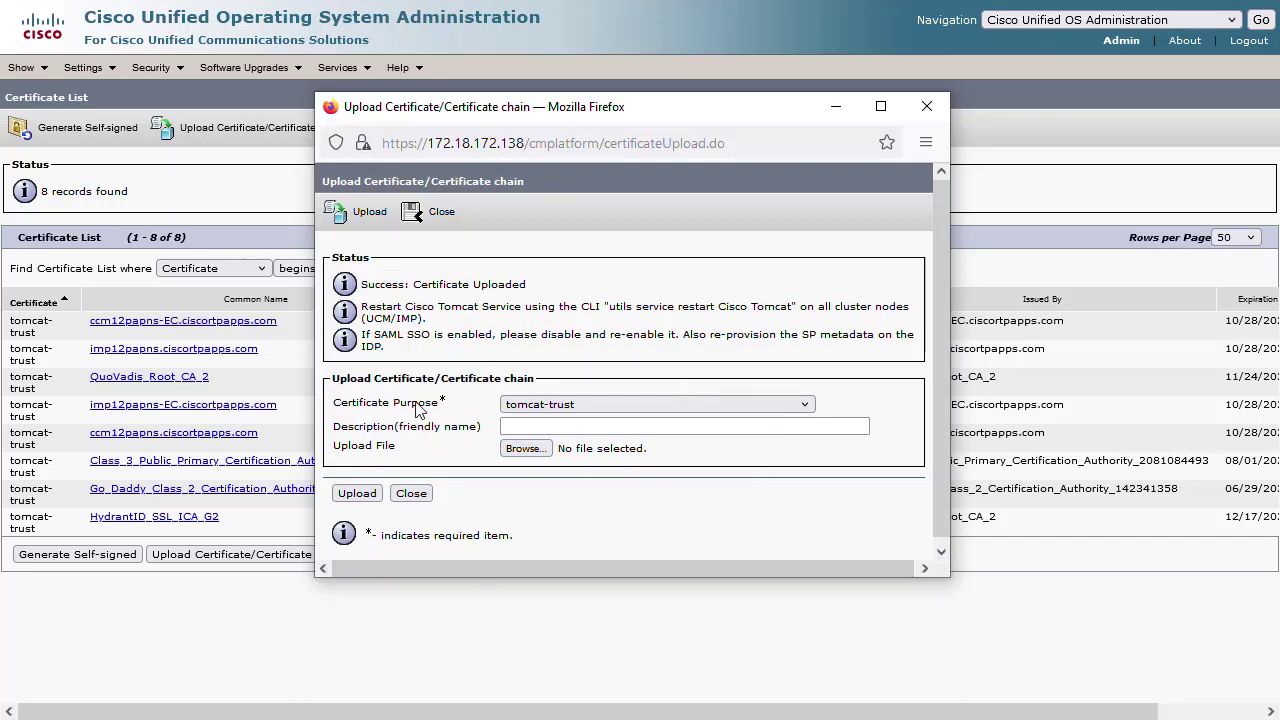
pyautogui.click(411, 493)
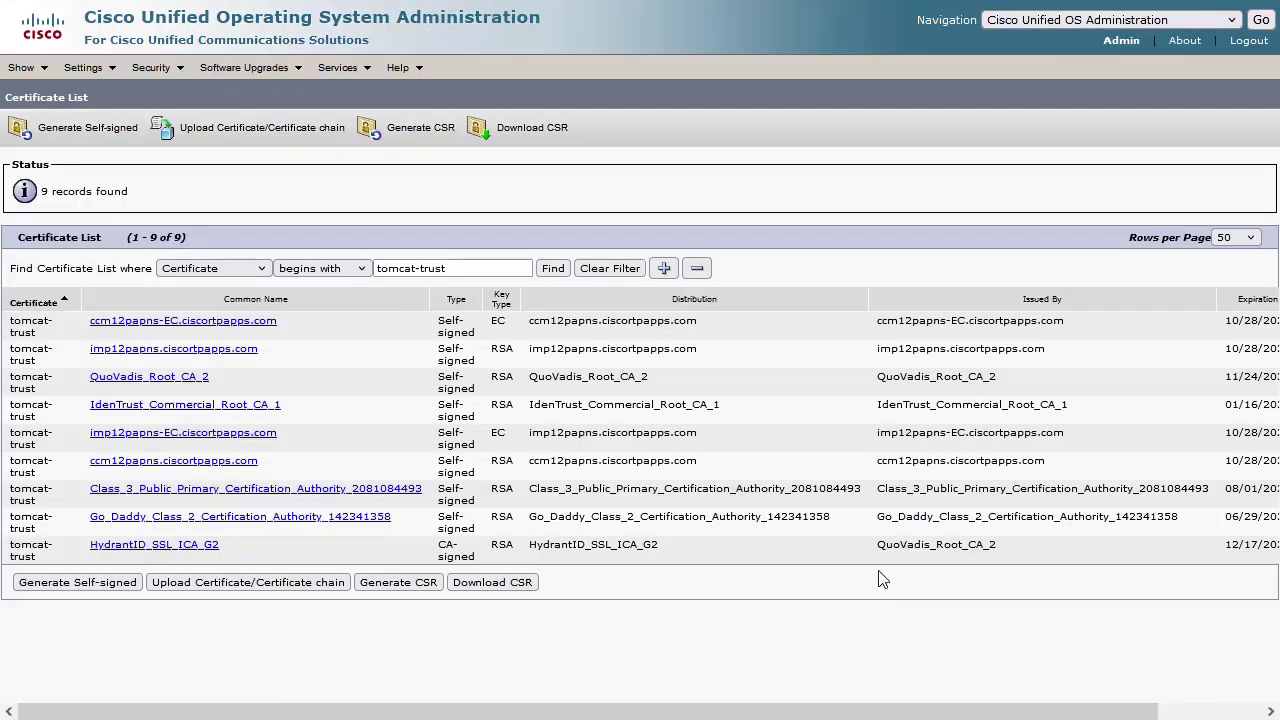